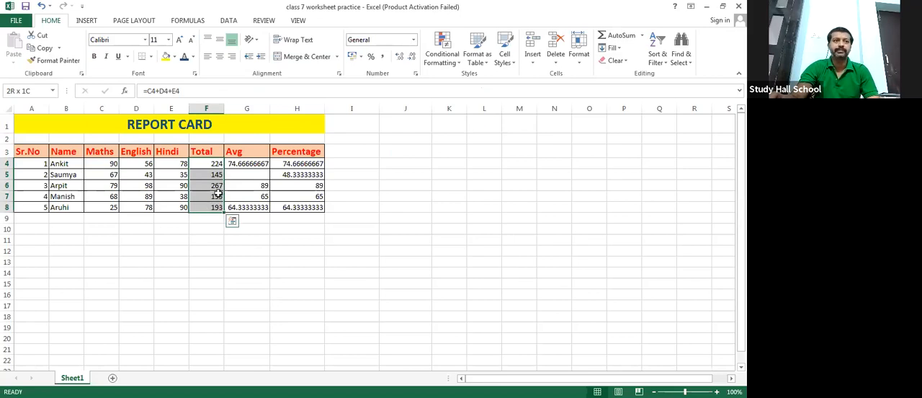
- Insert a 2-D clustered column chart from the table range A3:H8 and place it in the empty area beside the table
left_click(183, 293)
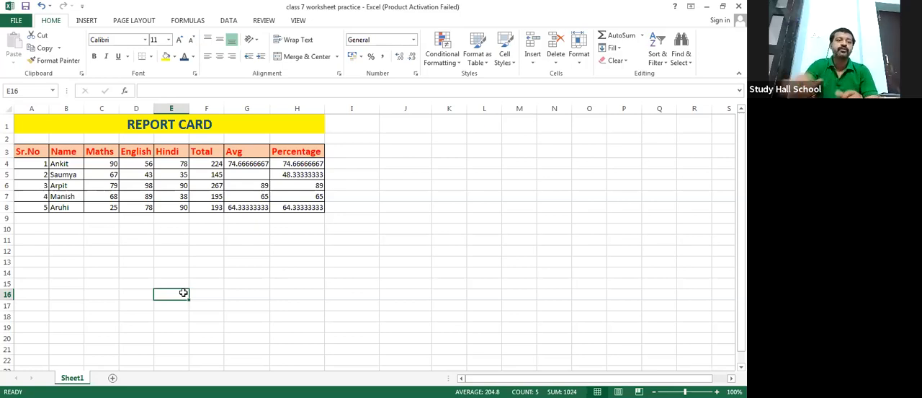
left_click_drag(125, 230, 102, 229)
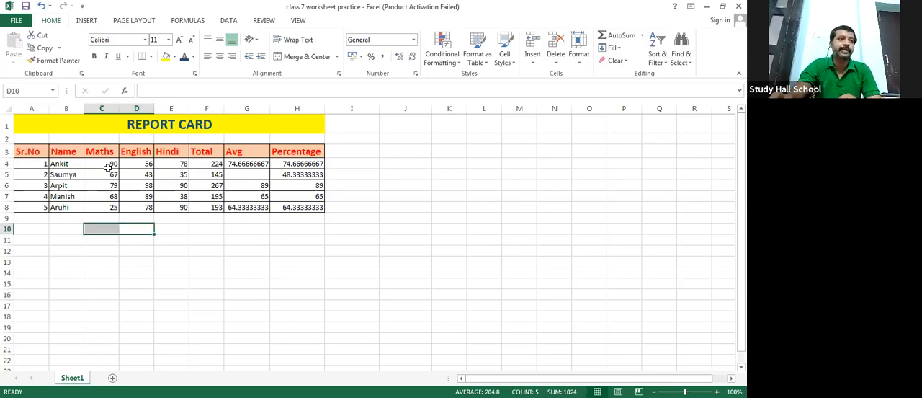
left_click_drag(28, 149, 316, 208)
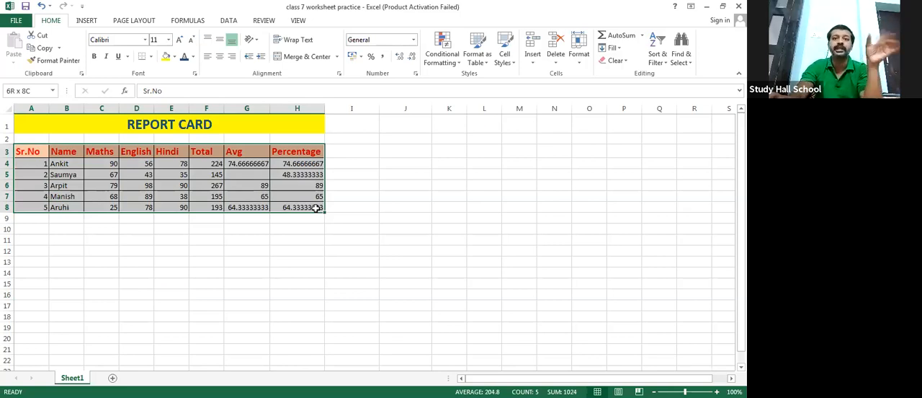
left_click_drag(316, 207, 316, 207)
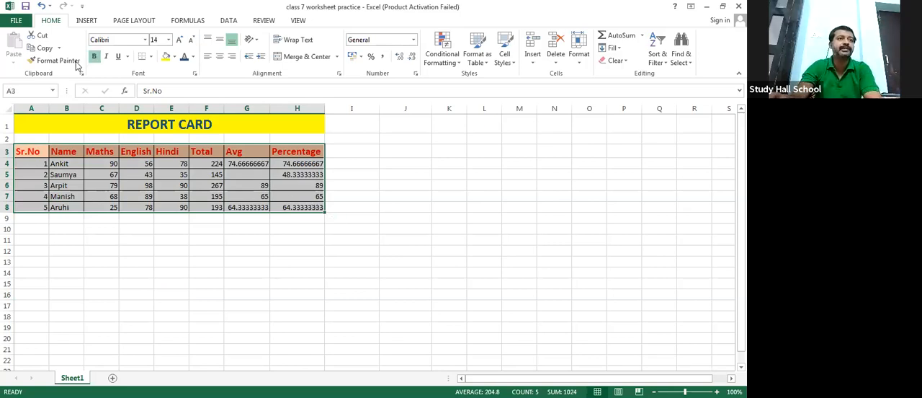
left_click(85, 22)
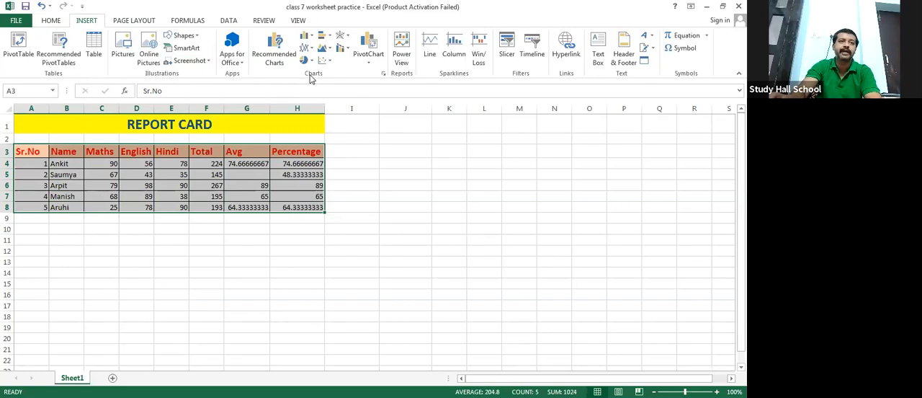
left_click(308, 38)
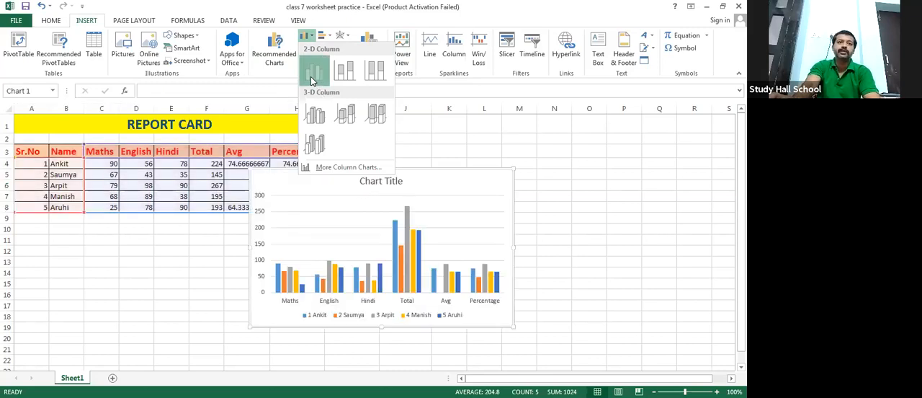
left_click(312, 79)
mouse_move(408, 173)
left_mouse_down()
mouse_move(498, 166)
mouse_move(512, 171)
mouse_move(511, 196)
left_mouse_up()
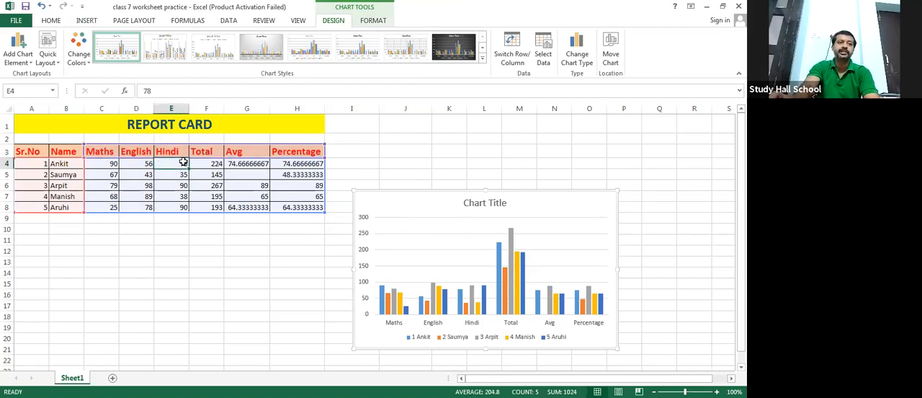
- Set the first student's marks in row 4 to 98 for Hindi and 12 for English
left_click(184, 164)
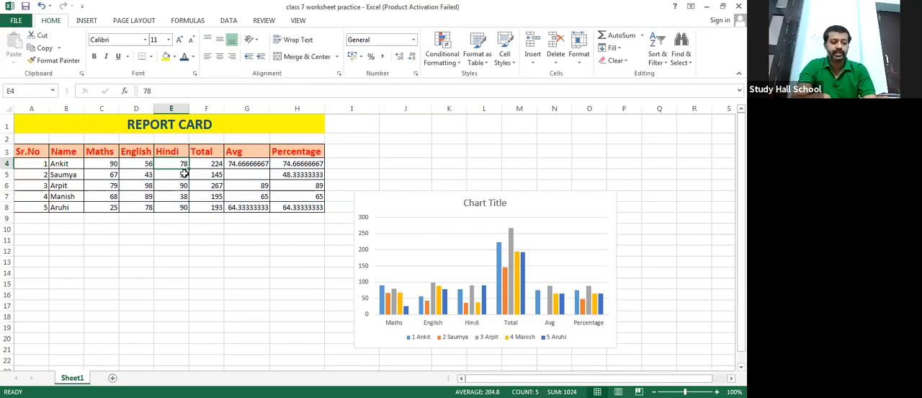
type("98")
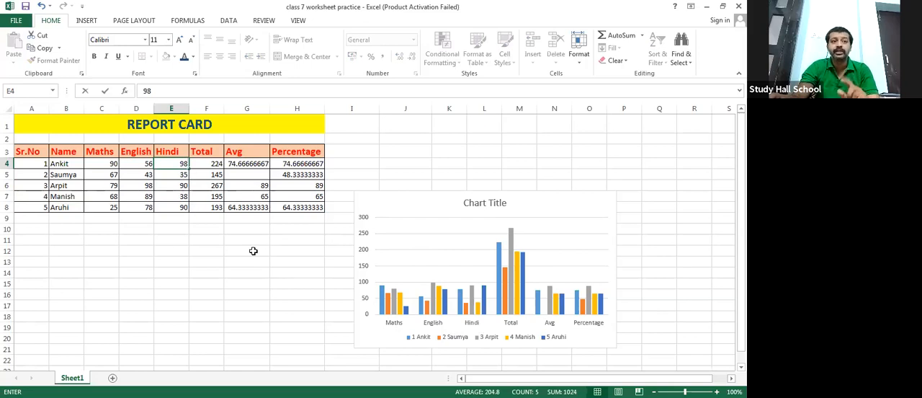
left_click(216, 238)
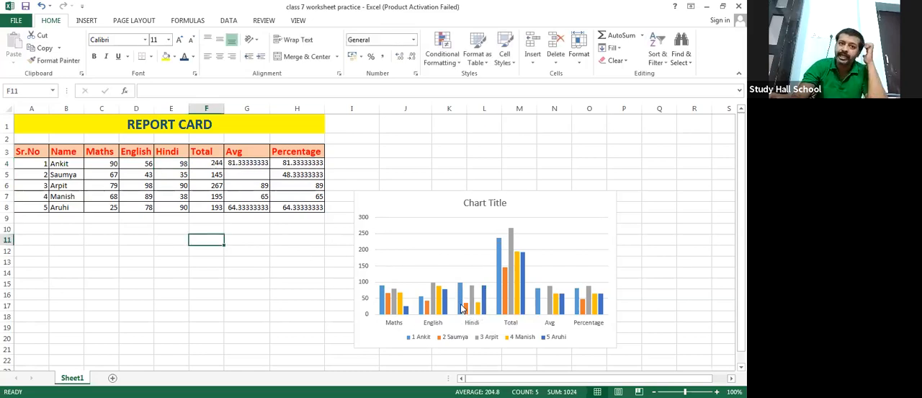
mouse_move(463, 308)
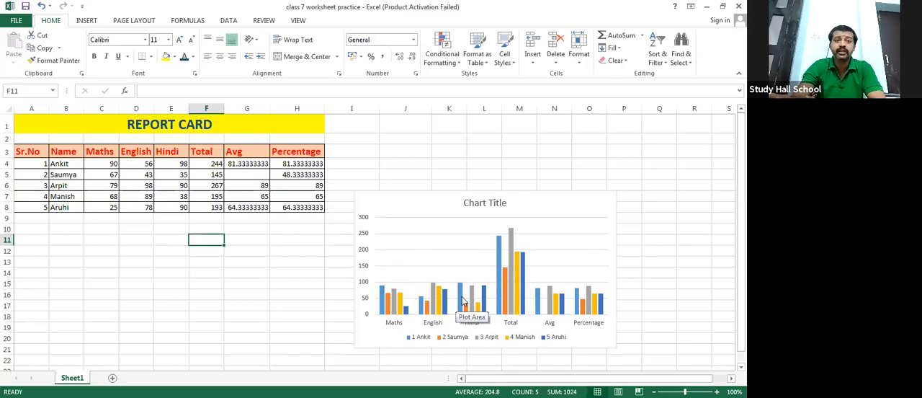
left_click(138, 164)
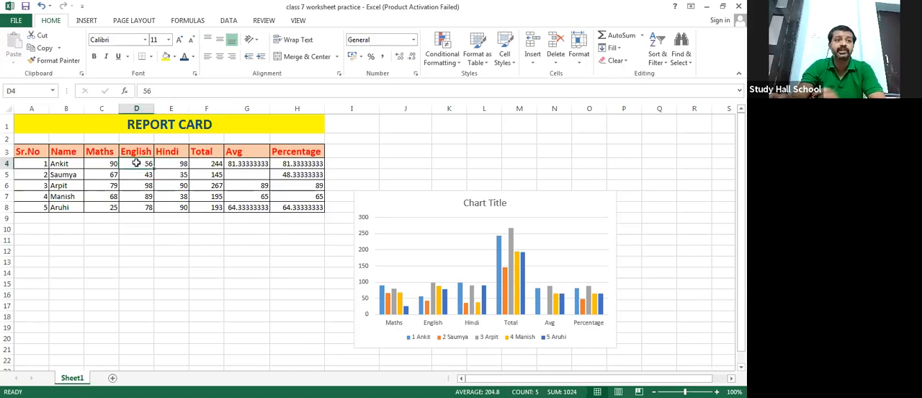
type("1")
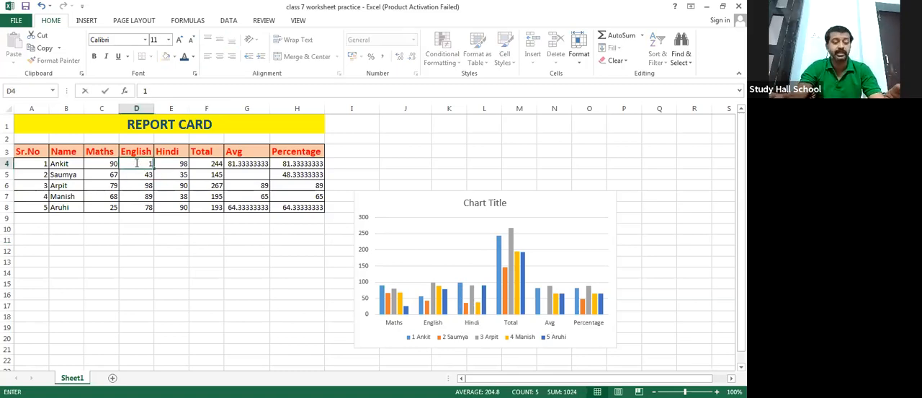
type("2")
left_click(257, 304)
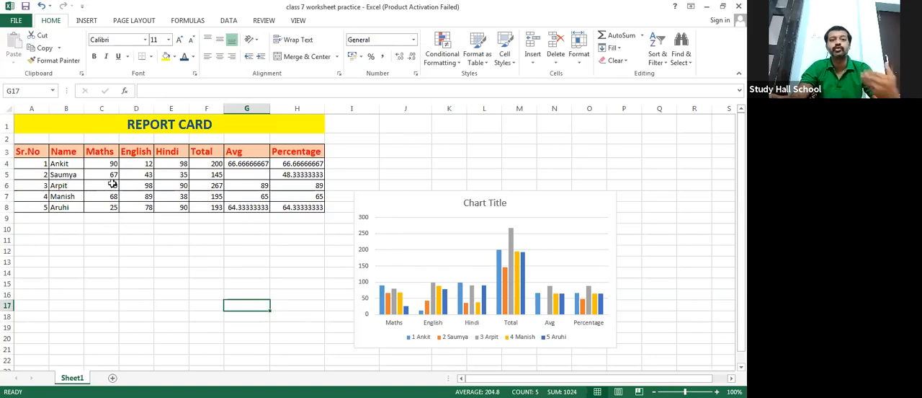
- Replace the first student's name in cell B4 with a different first name
left_click(69, 165)
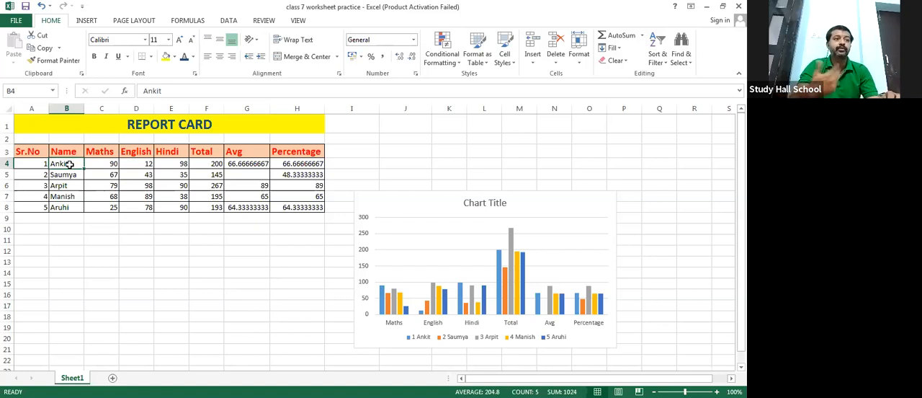
type("Tanmay")
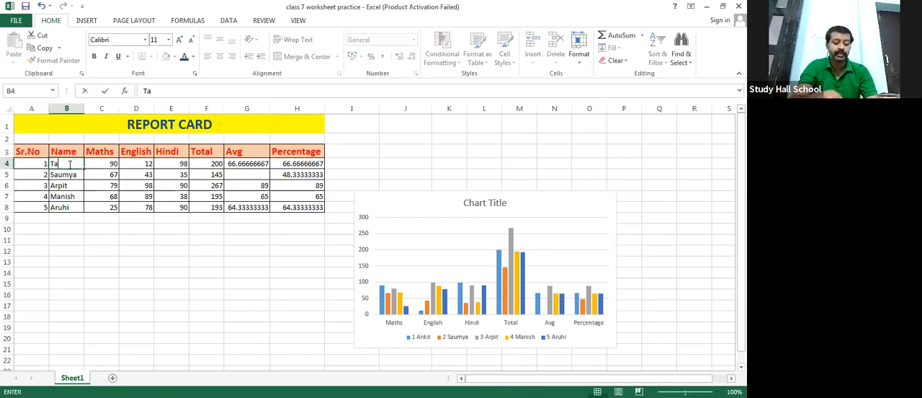
left_click(82, 261)
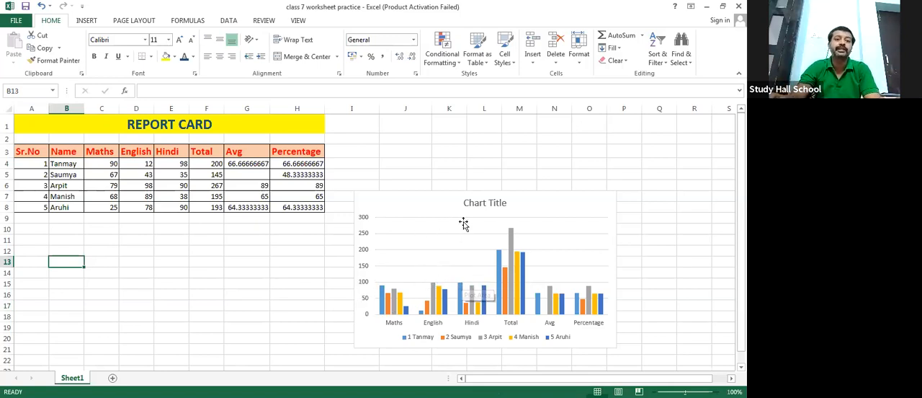
left_click(484, 203)
mouse_move(507, 205)
left_mouse_down()
mouse_move(512, 179)
mouse_move(496, 206)
left_mouse_up()
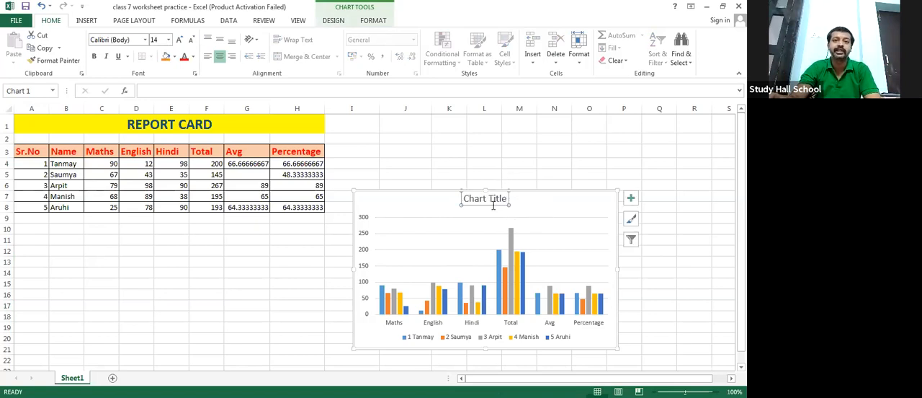
left_click(487, 202)
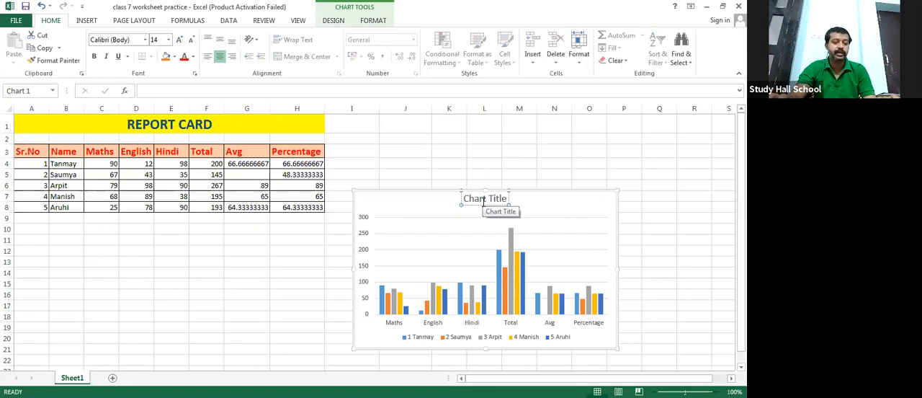
key("ctrl+z")
- Replace the chart's placeholder title with "Final Report Card"
left_click(487, 201)
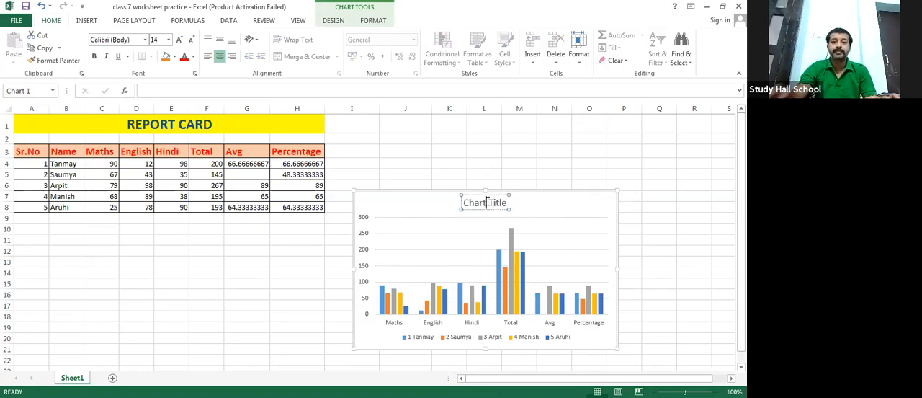
key("BackSpace")
key("BackSpace")
key("BackSpace")
key("BackSpace")
key("BackSpace")
key("BackSpace")
key("BackSpace")
key("BackSpace")
key("BackSpace")
key("BackSpace")
key("BackSpace")
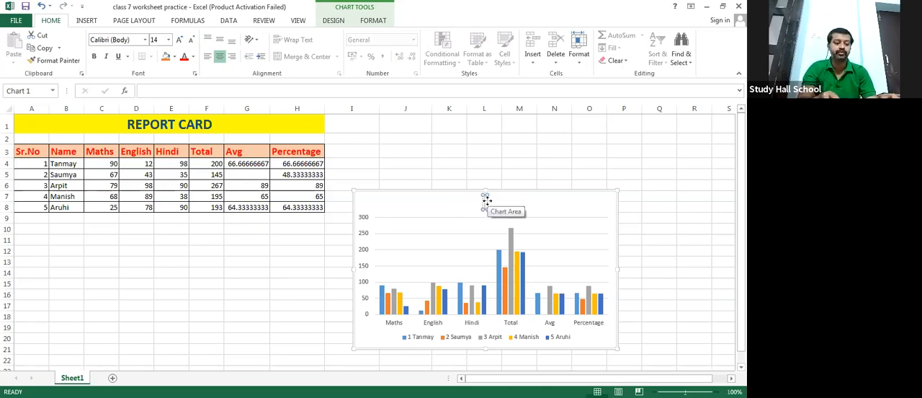
type("Report")
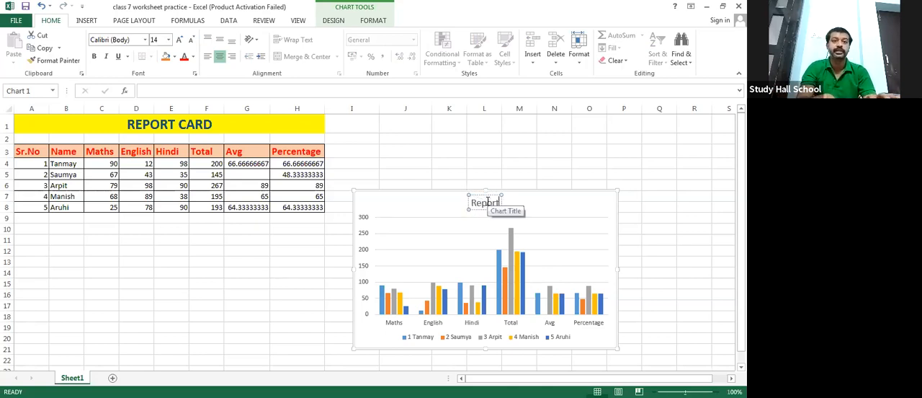
type(" Card")
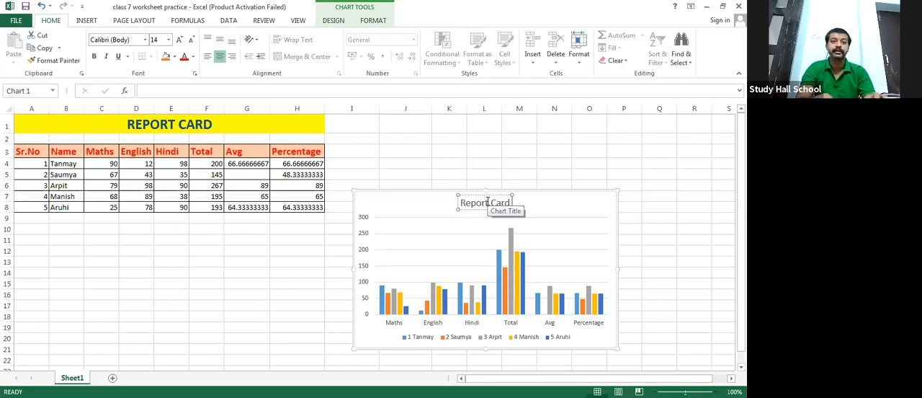
key("Home")
type("Final")
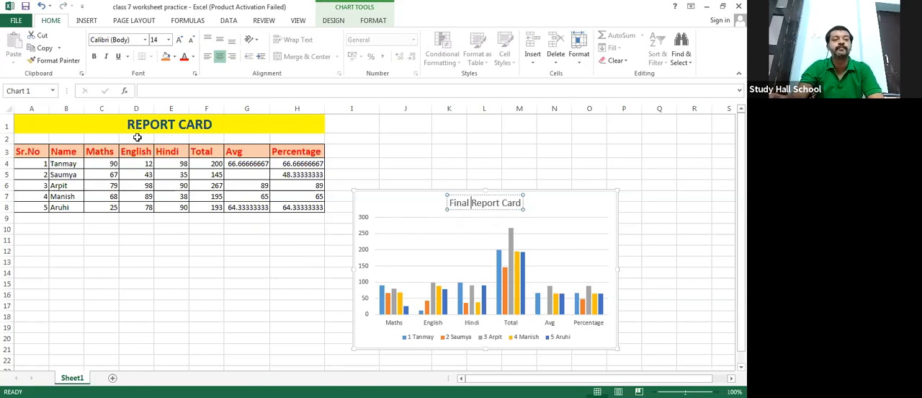
- Try to extend the chart's source range upward to include the REPORT CARD title row
double_click(409, 237)
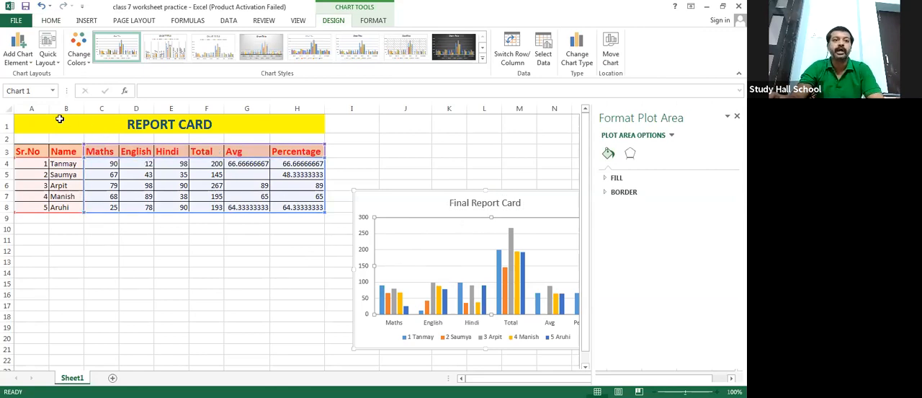
left_click(26, 120)
left_click_drag(86, 184, 116, 205)
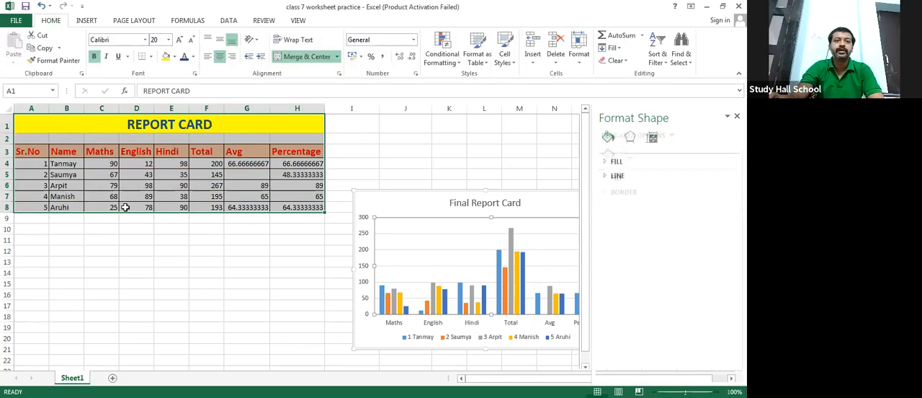
left_click(475, 254)
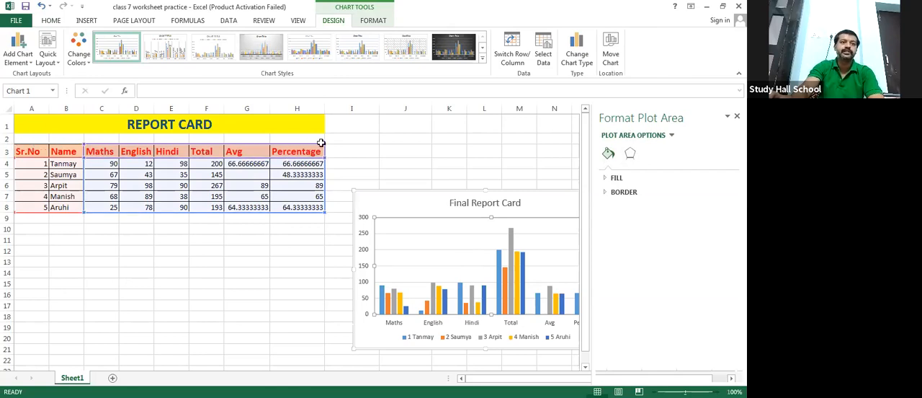
left_click_drag(325, 144, 307, 129)
left_click(306, 124)
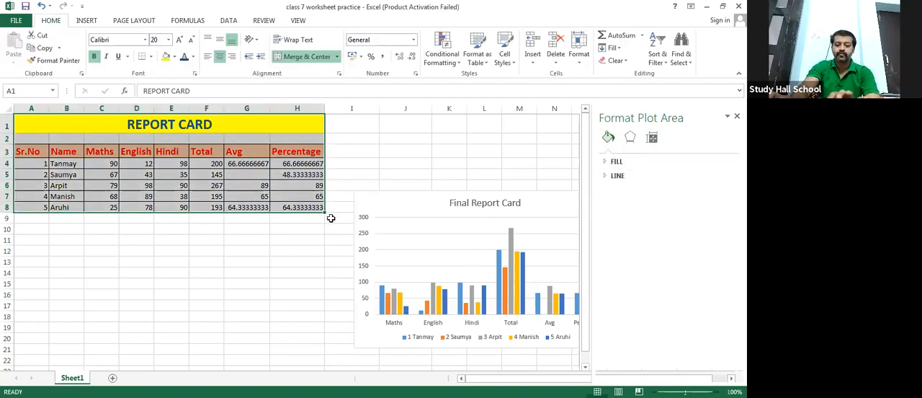
- Delete the Final Report Card column chart from the sheet
left_click(418, 210)
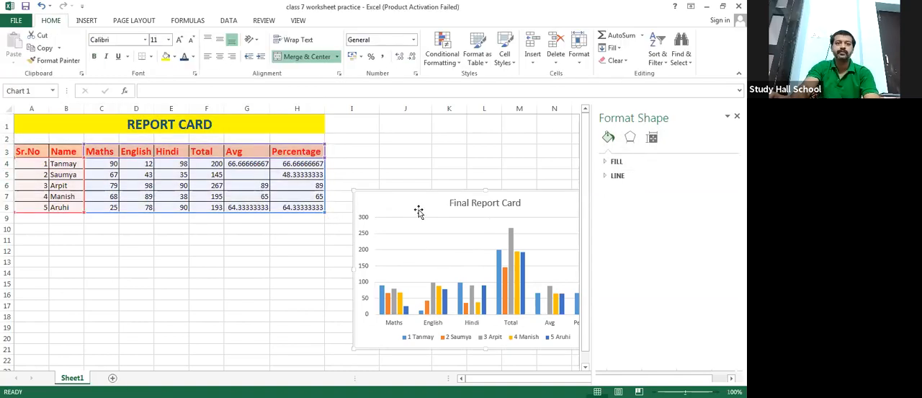
key("Delete")
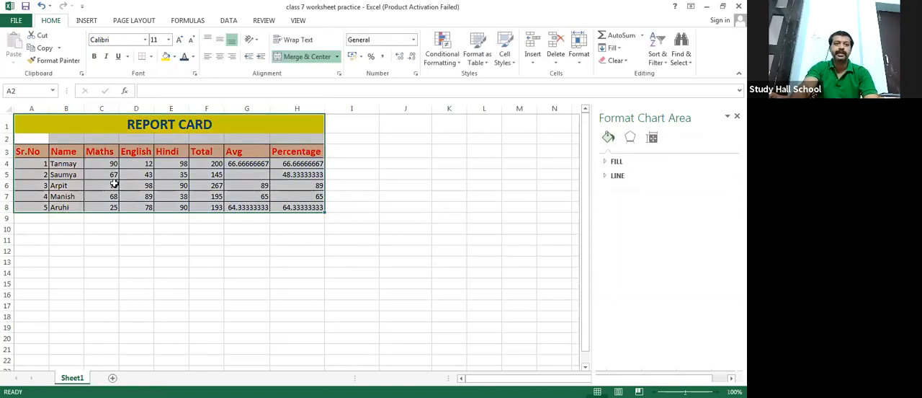
left_click(119, 258)
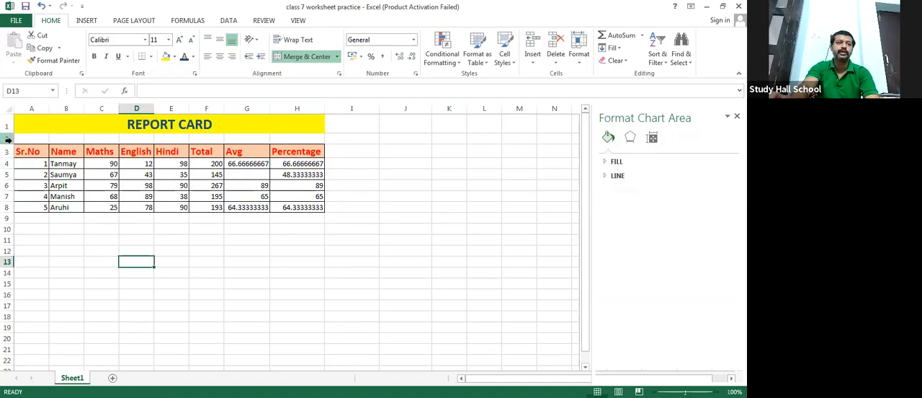
- Delete the blank row 2 between the REPORT CARD title and the table headings
left_click(7, 138)
right_click(7, 138)
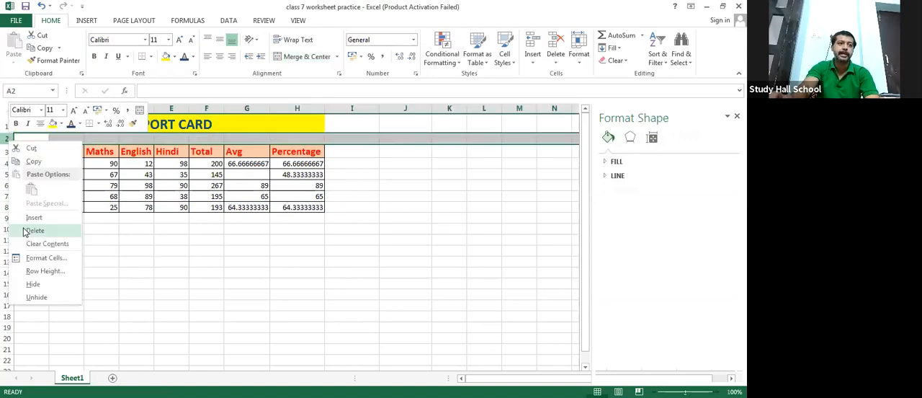
left_click(25, 232)
left_click(112, 237)
- Insert a 2-D stacked column chart from the whole report card table, including the REPORT CARD title row
left_click_drag(27, 123, 172, 191)
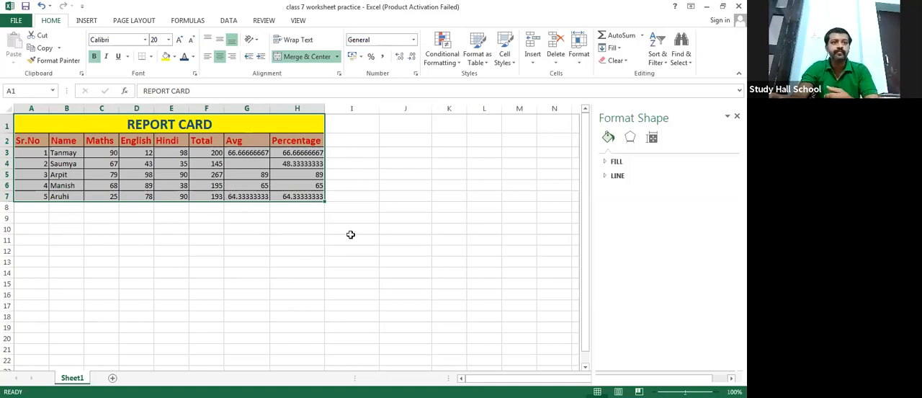
left_click(86, 20)
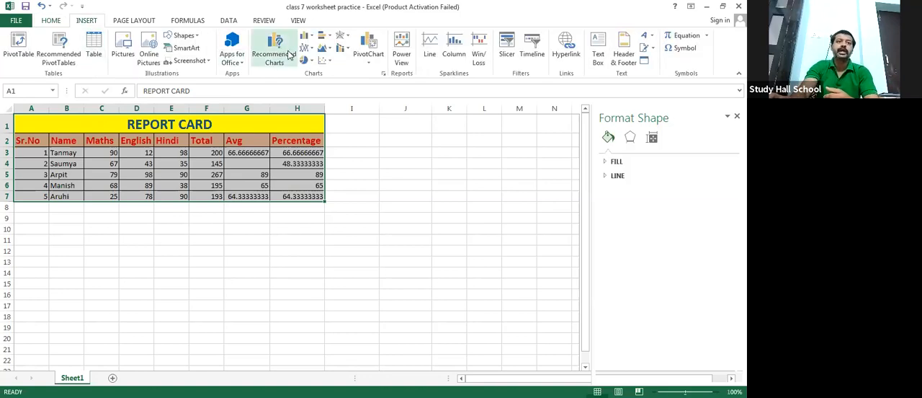
left_click(306, 35)
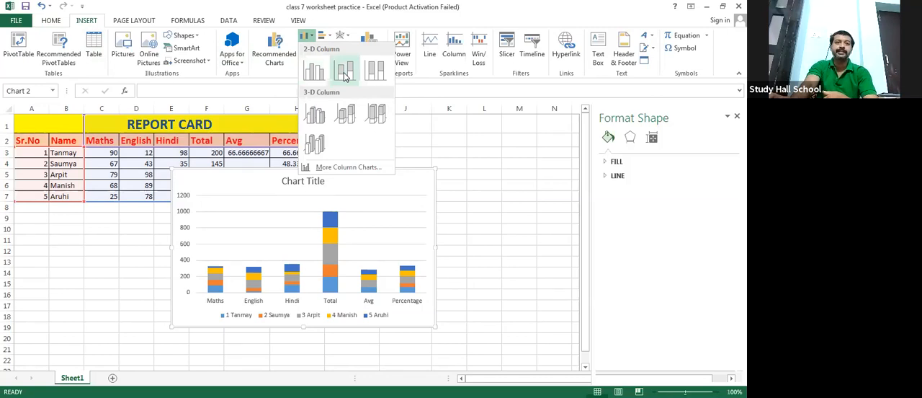
left_click(345, 74)
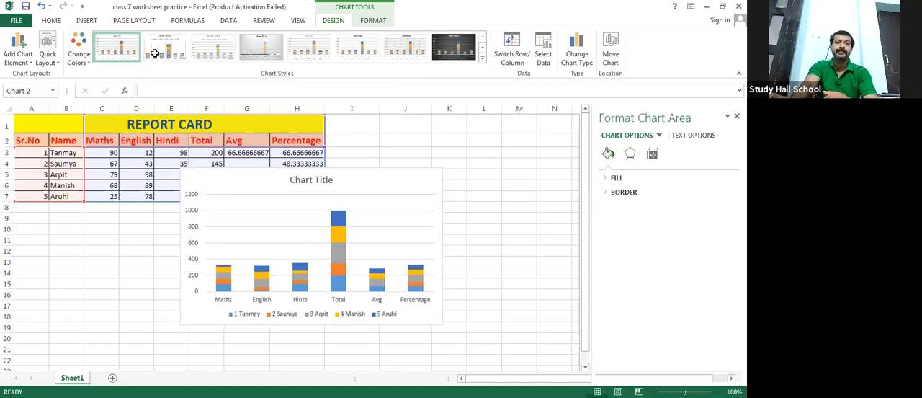
- Move the stacked column chart beside the table, clear of its data, and apply the dark-background chart style
mouse_move(248, 181)
left_mouse_down()
mouse_move(321, 182)
mouse_move(415, 157)
left_mouse_up()
left_click(279, 44)
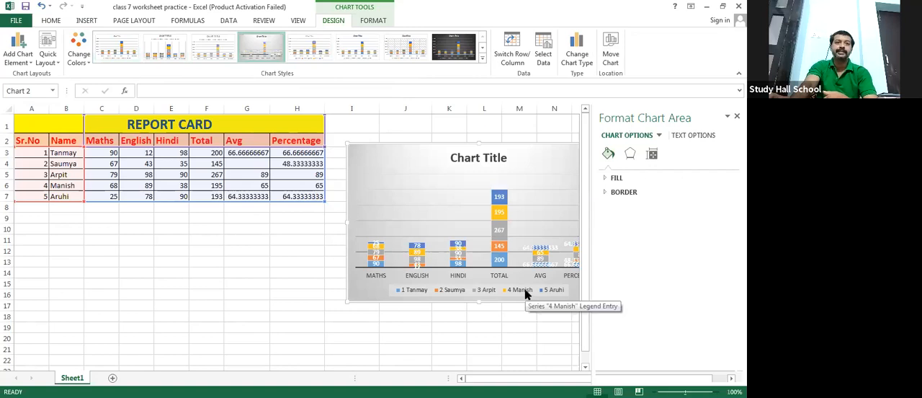
left_click(451, 62)
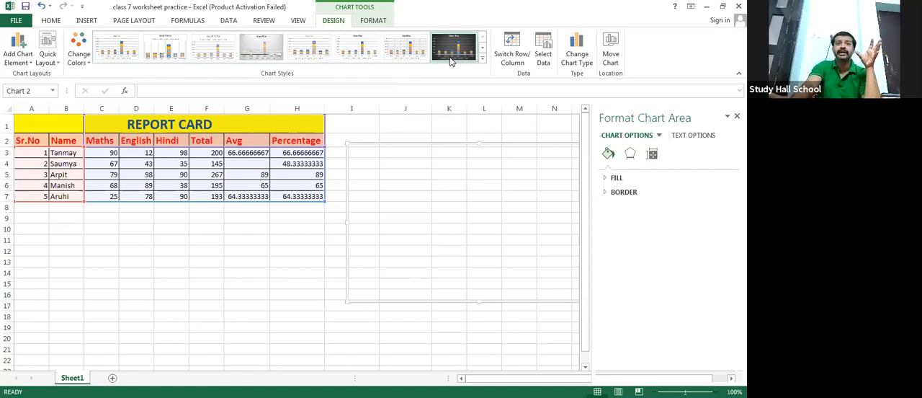
- Switch the chart's rows and columns back and forth, ending with the subjects on the horizontal axis
left_click(510, 50)
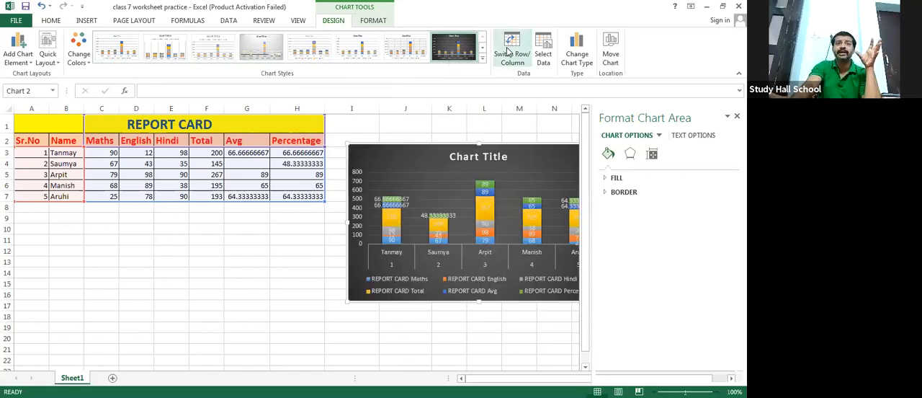
left_click(508, 51)
left_click(508, 51)
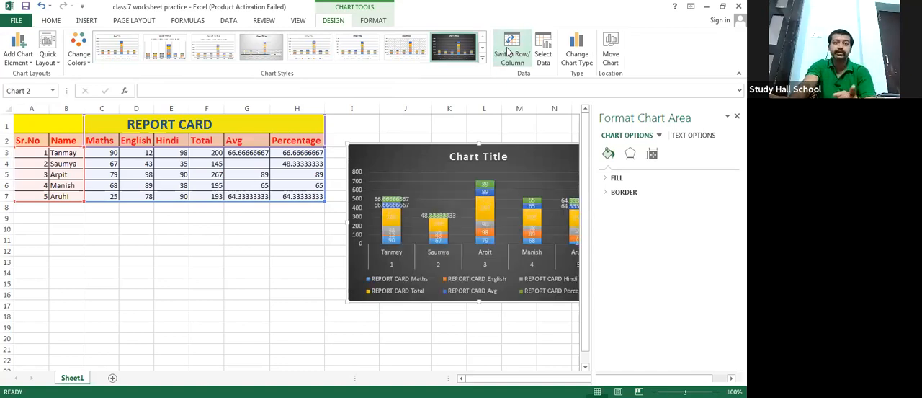
left_click(508, 51)
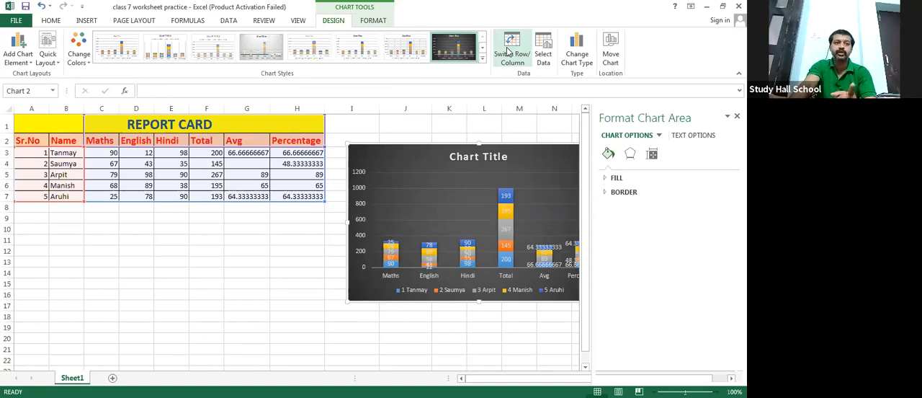
left_click(507, 50)
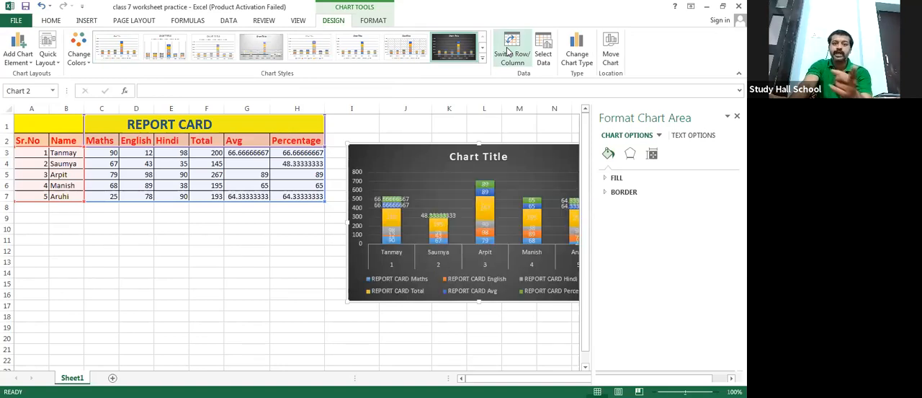
left_click(508, 51)
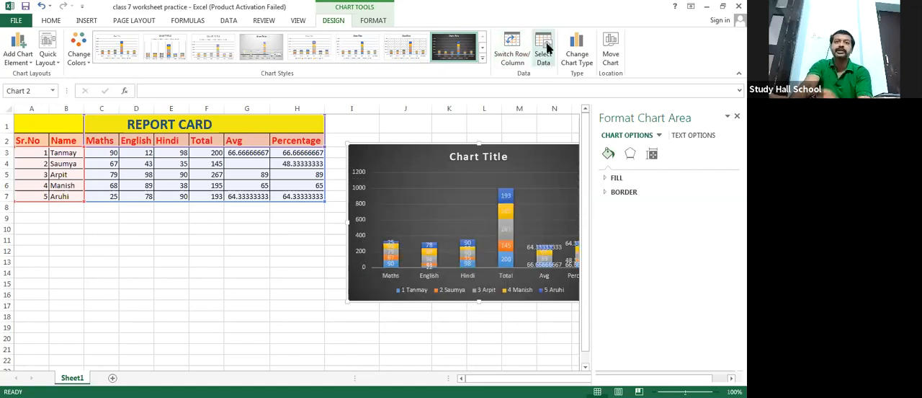
- Limit the chart's data range to A2:F7 on Sheet1 and move the chart below the table
left_click(546, 49)
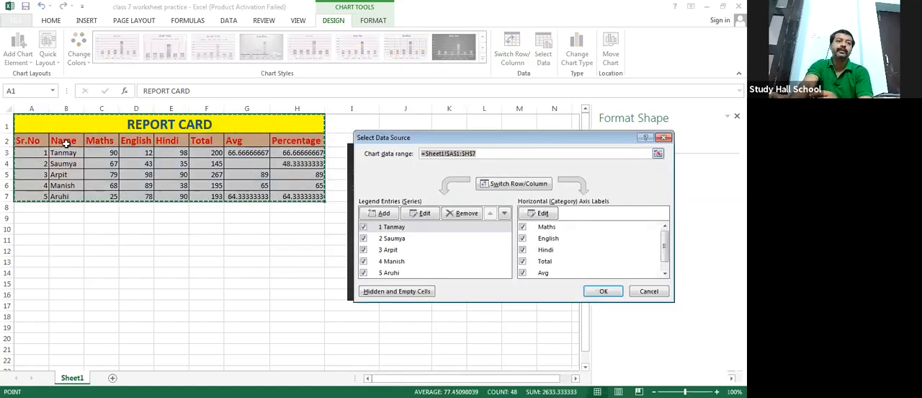
left_click(26, 137)
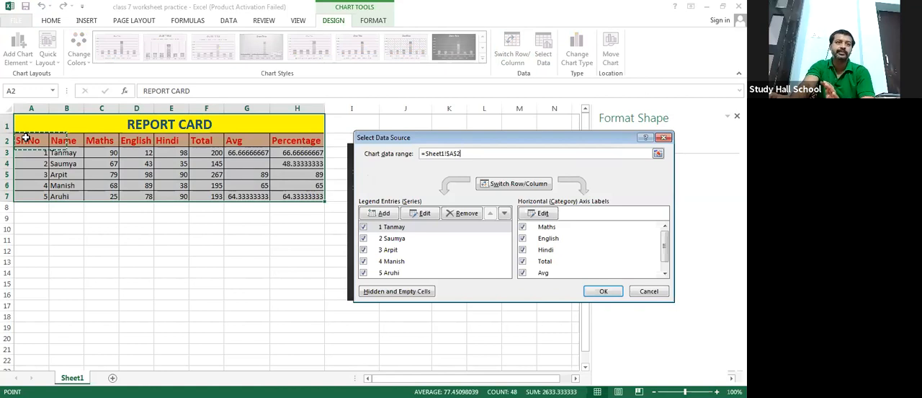
left_click_drag(25, 137, 206, 196)
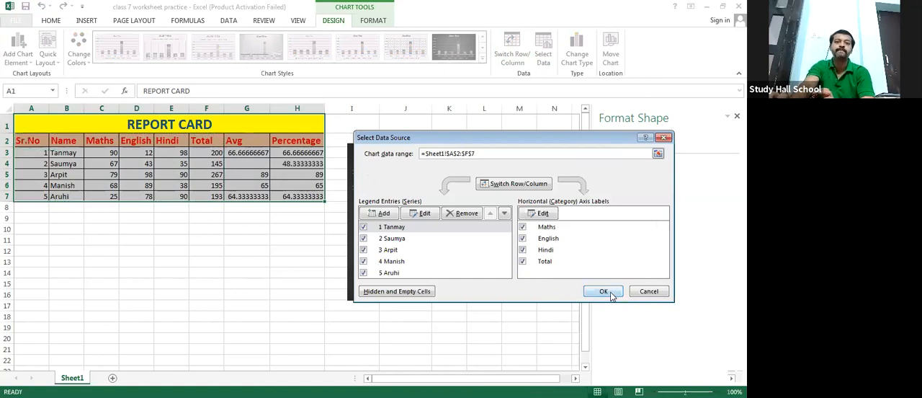
left_click(605, 293)
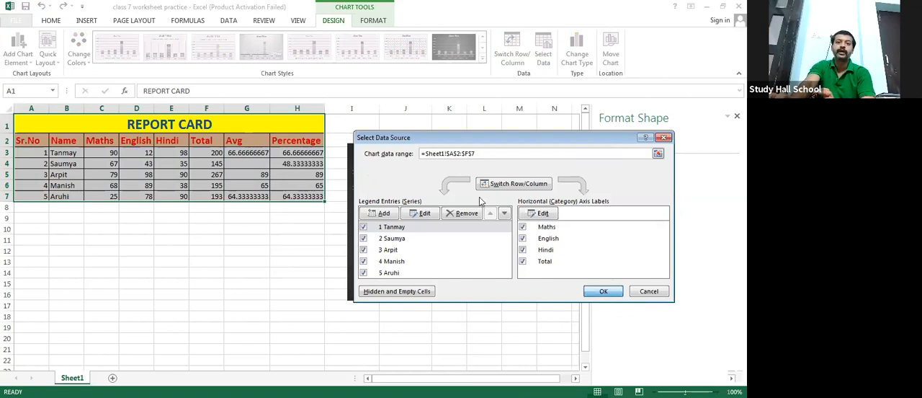
left_click(466, 166)
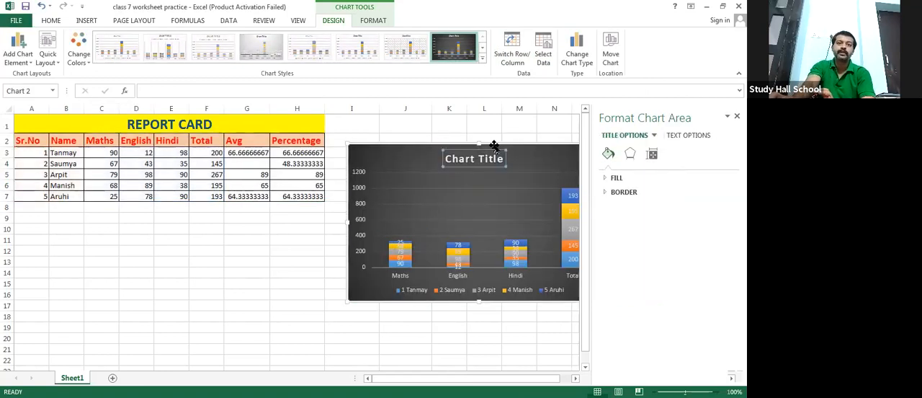
mouse_move(437, 190)
left_mouse_down()
mouse_move(216, 230)
mouse_move(219, 221)
left_mouse_up()
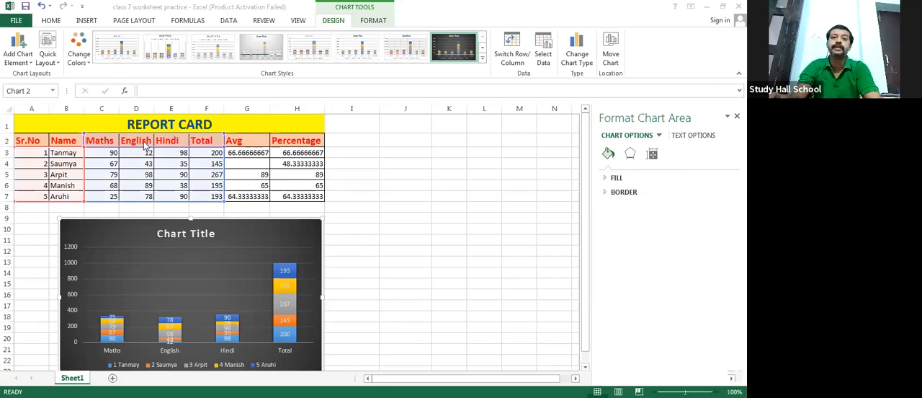
- Change the stacked column chart to a 3-D clustered column chart
left_click(89, 21)
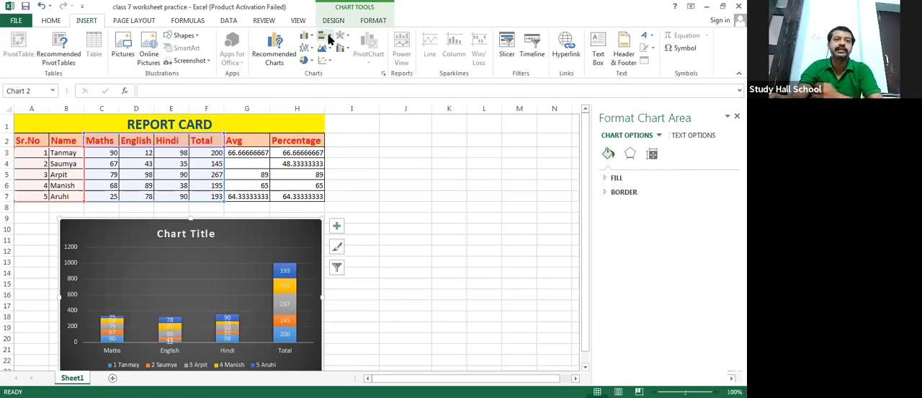
left_click(325, 36)
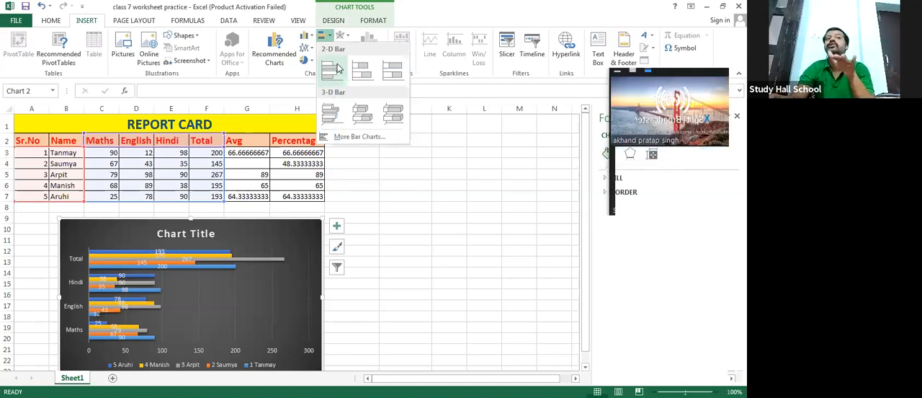
left_click(299, 20)
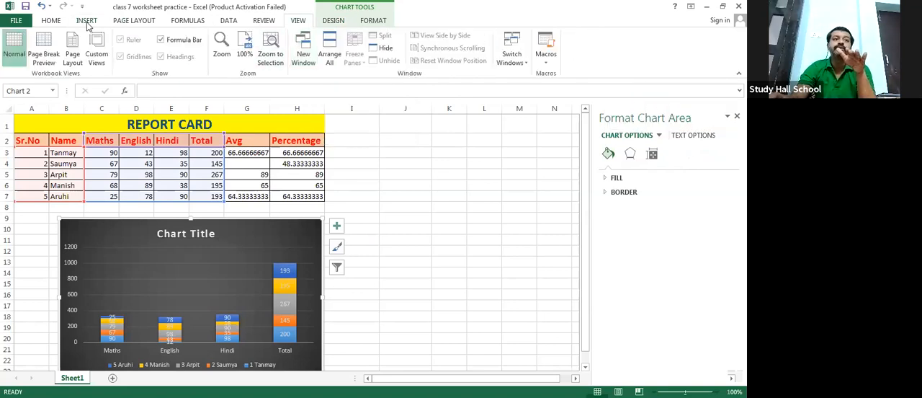
left_click(87, 21)
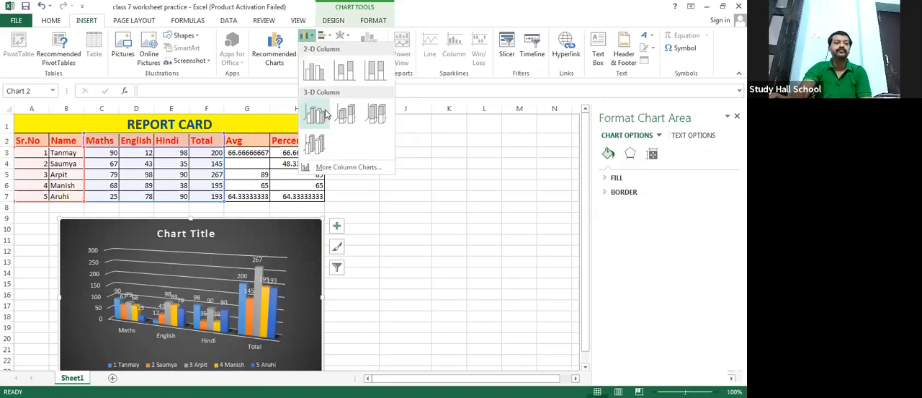
left_click(324, 114)
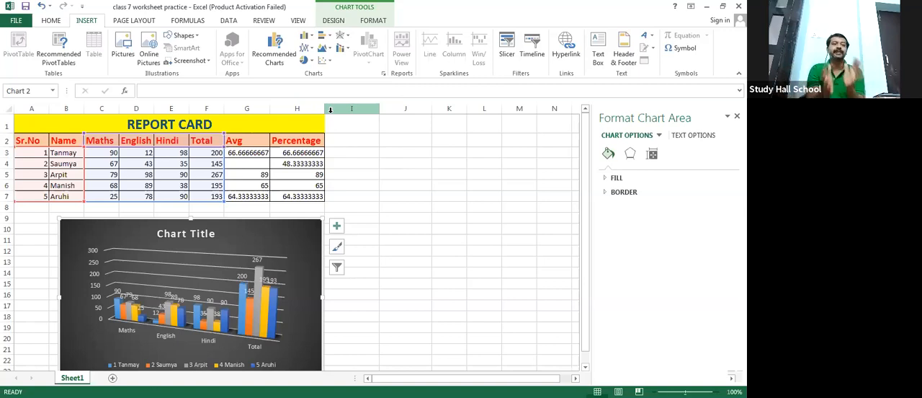
- Preview the line chart types and change the chart to a 3-D area chart
left_click(310, 53)
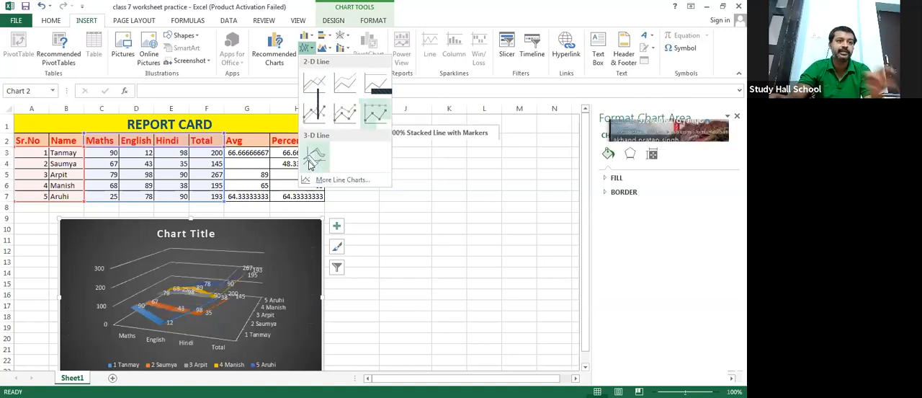
left_click(327, 49)
left_click(326, 49)
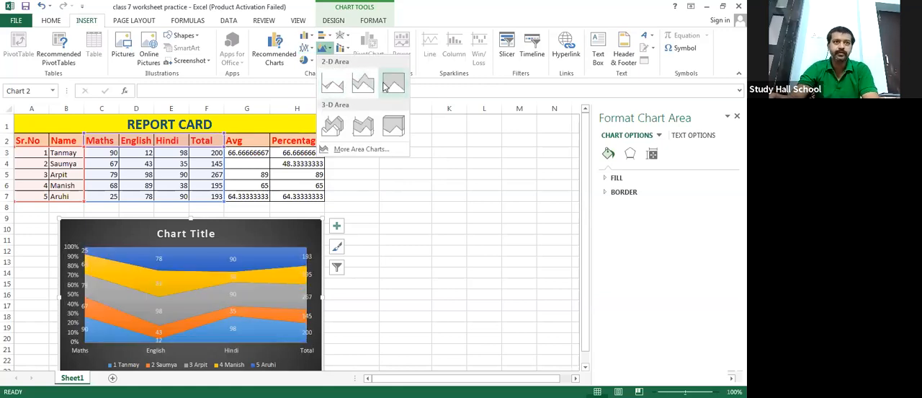
left_click(326, 128)
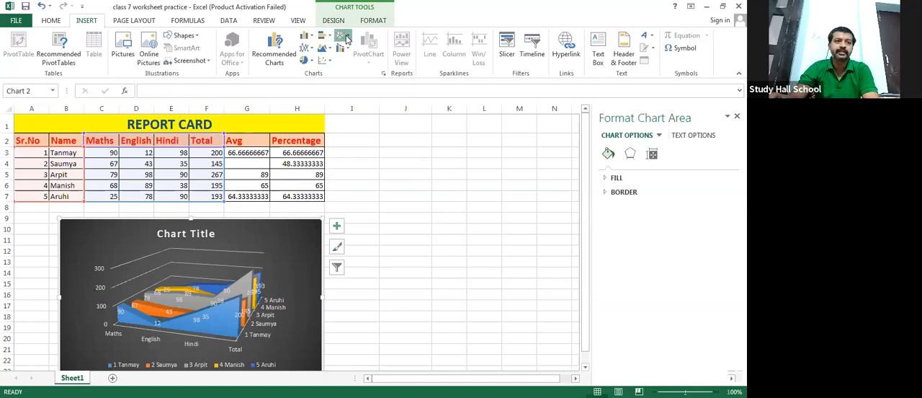
- Try to change the chart to an open-high-low-close stock chart, and preview the surface and radar chart types
left_click(345, 38)
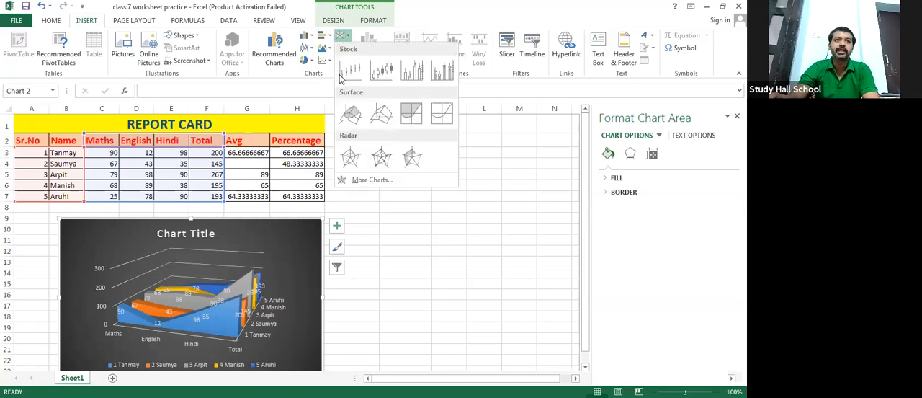
left_click(381, 70)
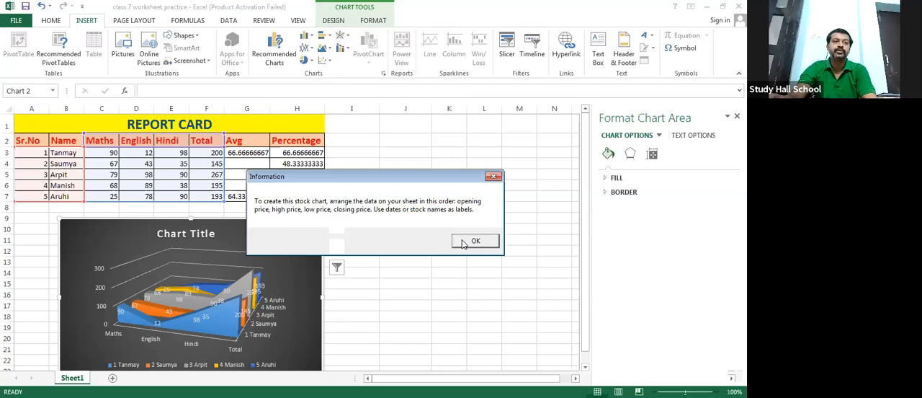
left_click(462, 240)
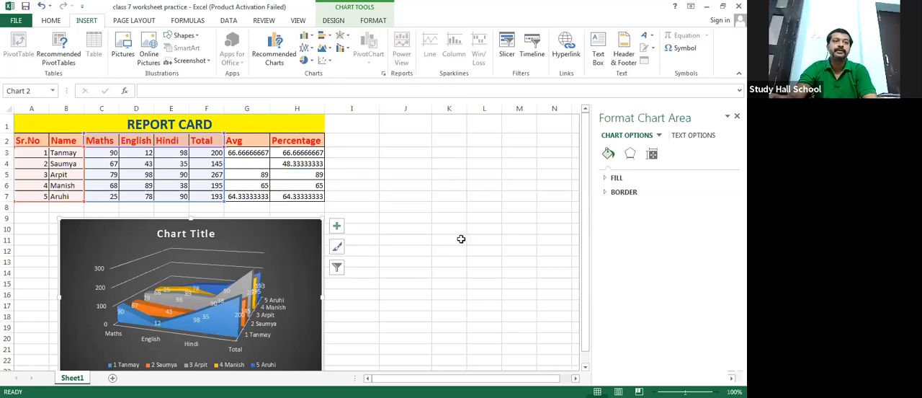
left_click(344, 35)
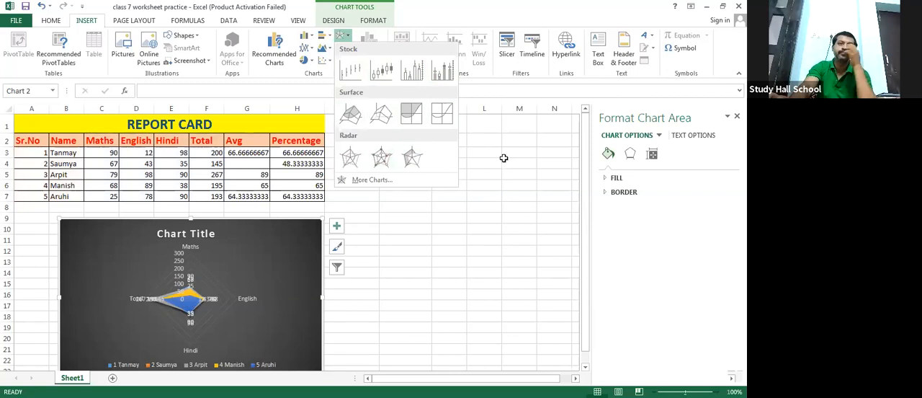
left_click(350, 113)
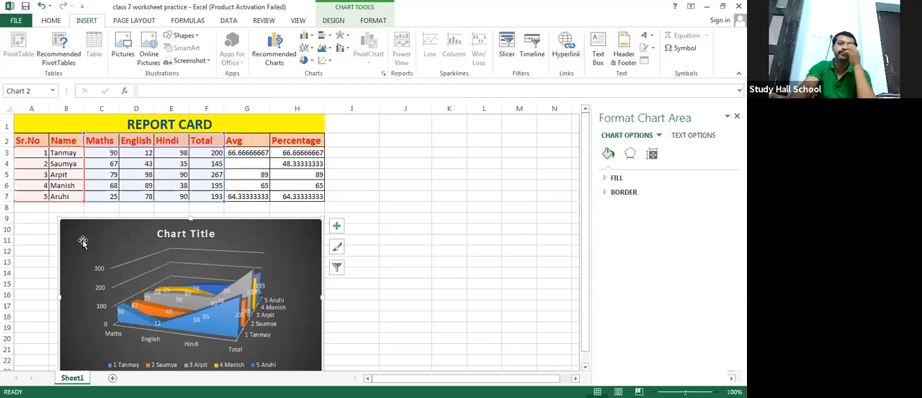